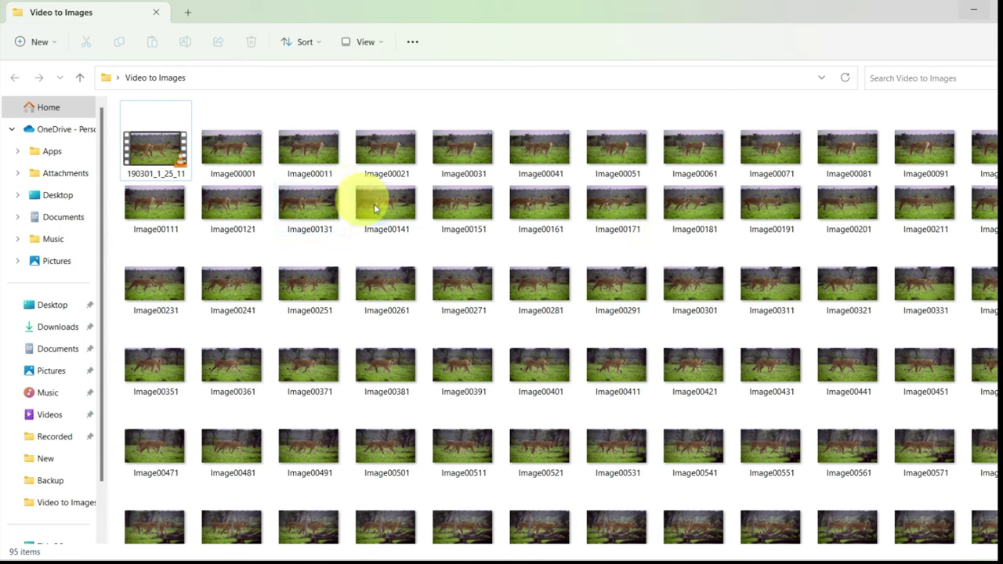
# Step: Browse the extracted lioness frames from the Video to Images folder in the image viewer, and close the viewer
pyautogui.scroll(-2, 470, 251)
pyautogui.scroll(3, 533, 267)
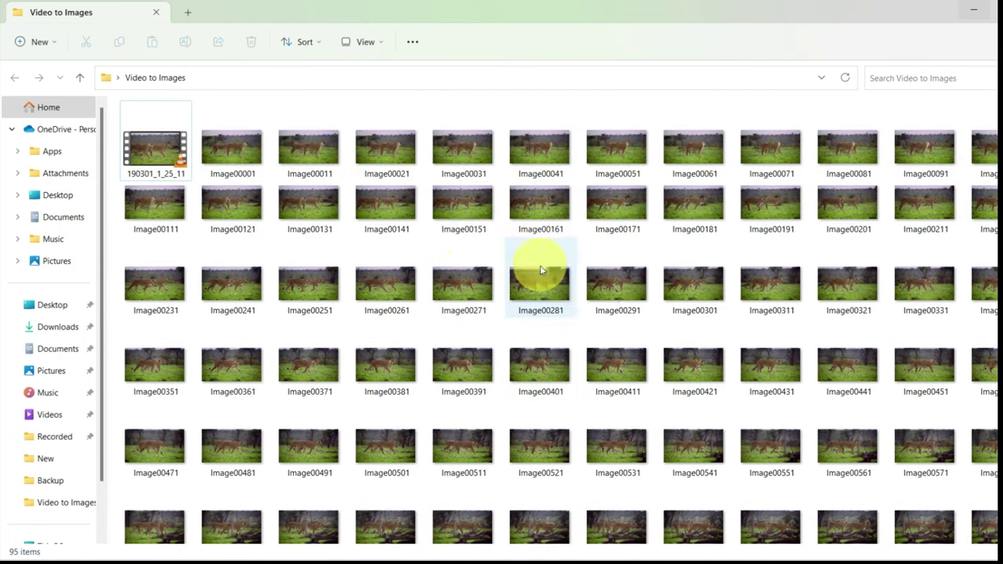
pyautogui.click(253, 163)
pyautogui.doubleClick(253, 163)
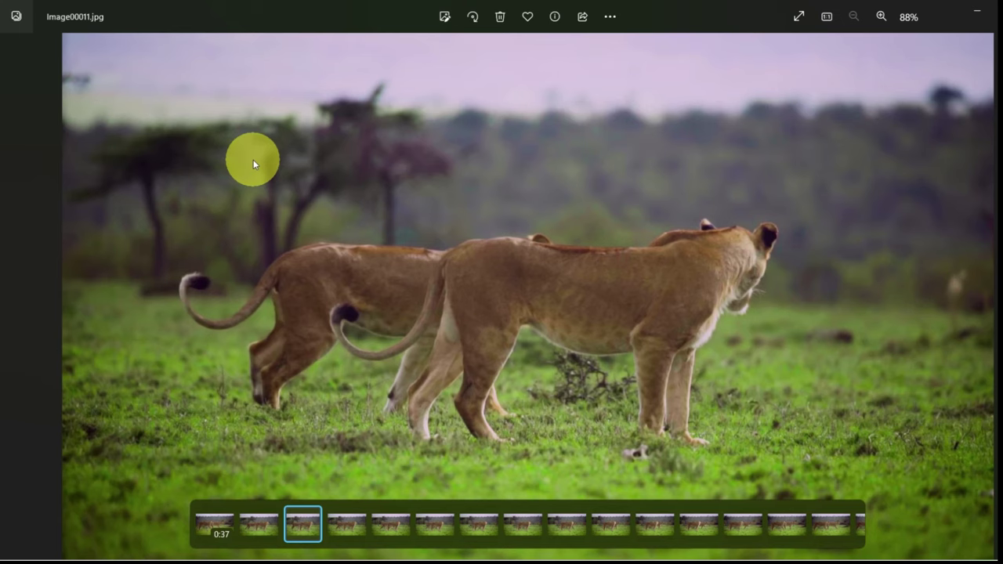
pyautogui.press('Right')
pyautogui.press('Right')
pyautogui.press('Right')
pyautogui.press('Right')
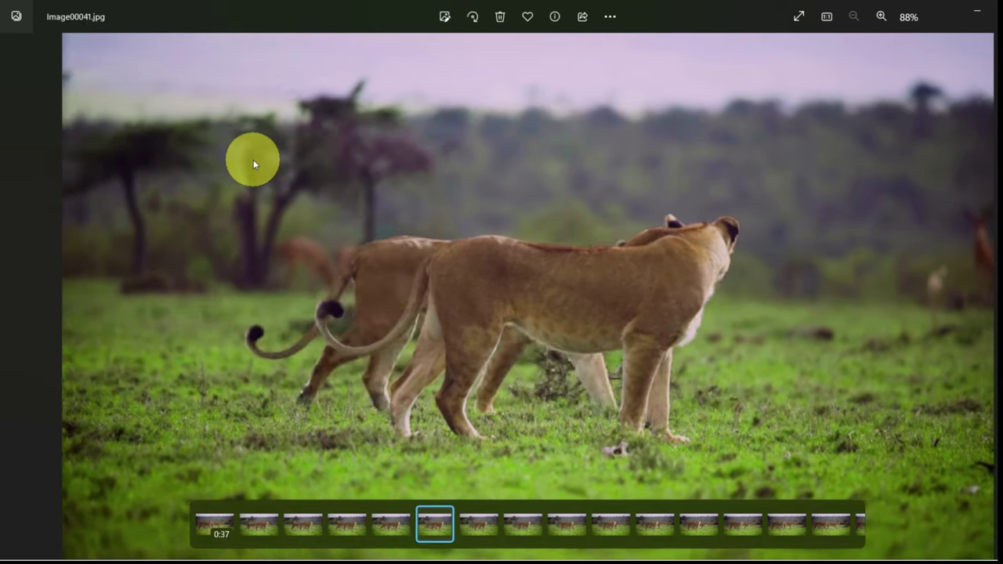
pyautogui.press('Right')
pyautogui.press('Right')
pyautogui.press('Right')
pyautogui.press('Right')
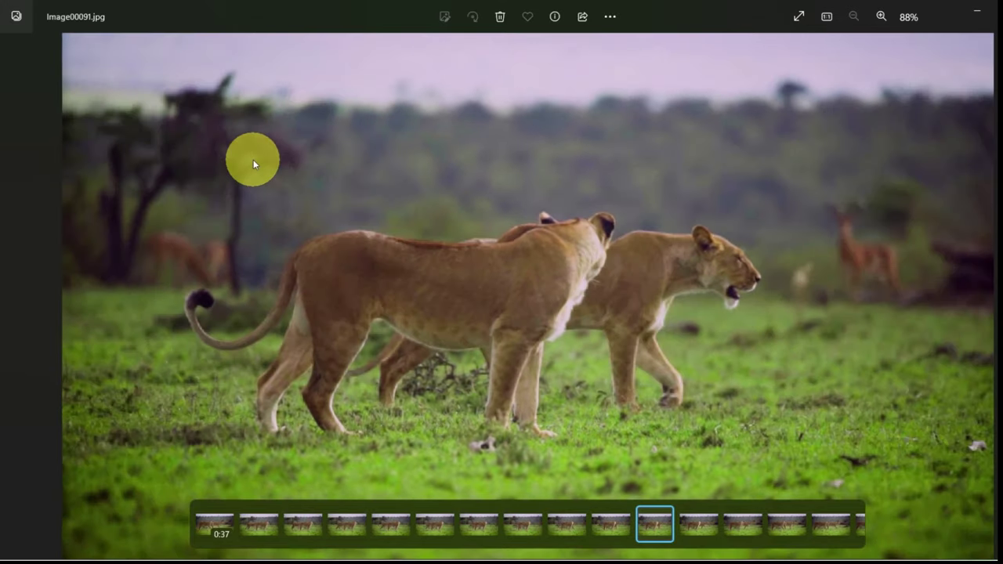
pyautogui.press('Right')
pyautogui.press('Right')
pyautogui.press('Right')
pyautogui.press('Right')
pyautogui.press('Right')
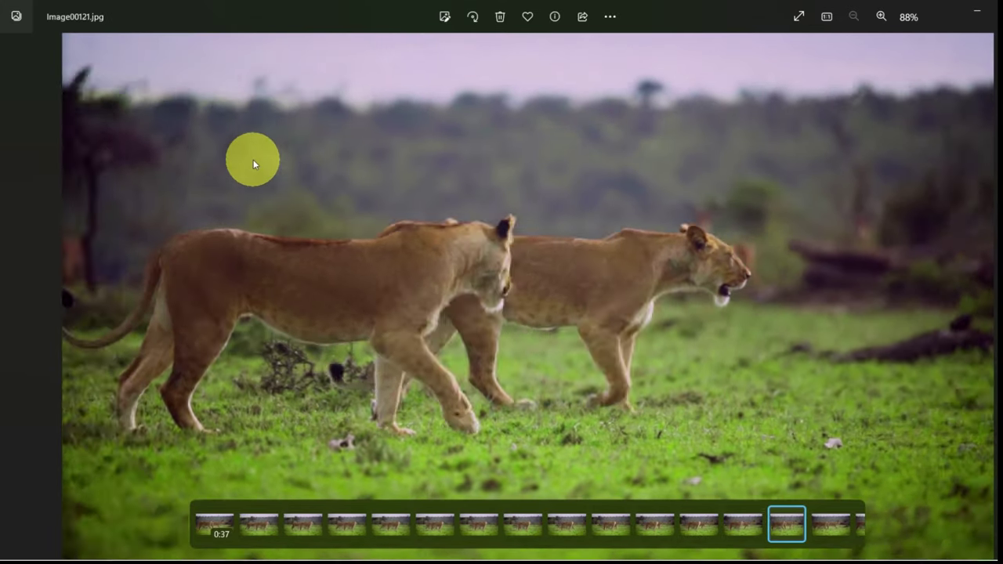
pyautogui.press('Right')
pyautogui.press('Right')
pyautogui.press('Right')
pyautogui.press('Right')
pyautogui.press('Right')
pyautogui.press('Right')
pyautogui.press('Right')
pyautogui.press('Right')
pyautogui.press('Right')
pyautogui.press('Right')
pyautogui.press('Right')
pyautogui.press('Right')
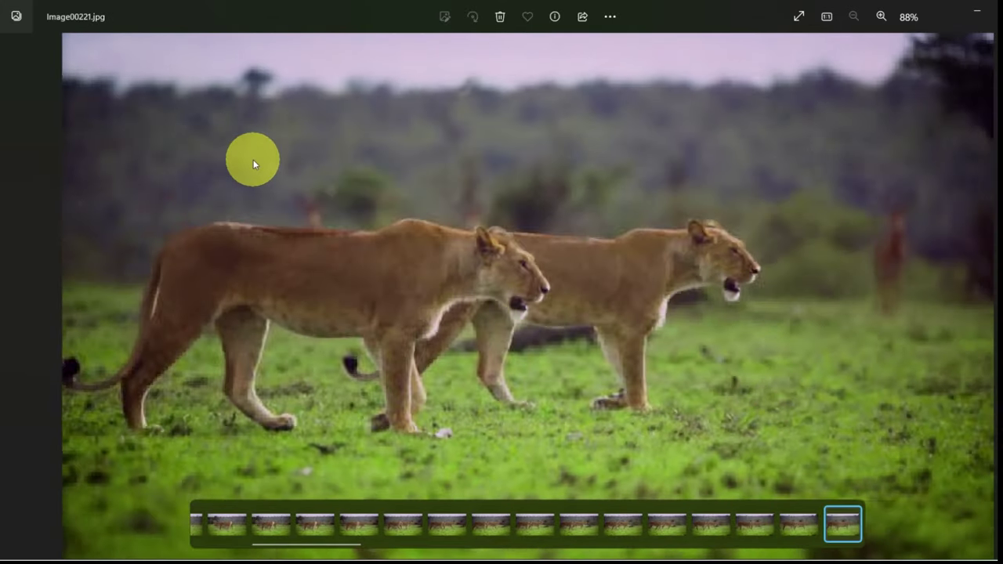
pyautogui.press('Right')
pyautogui.press('Right')
pyautogui.press('Right')
pyautogui.press('Right')
pyautogui.press('Right')
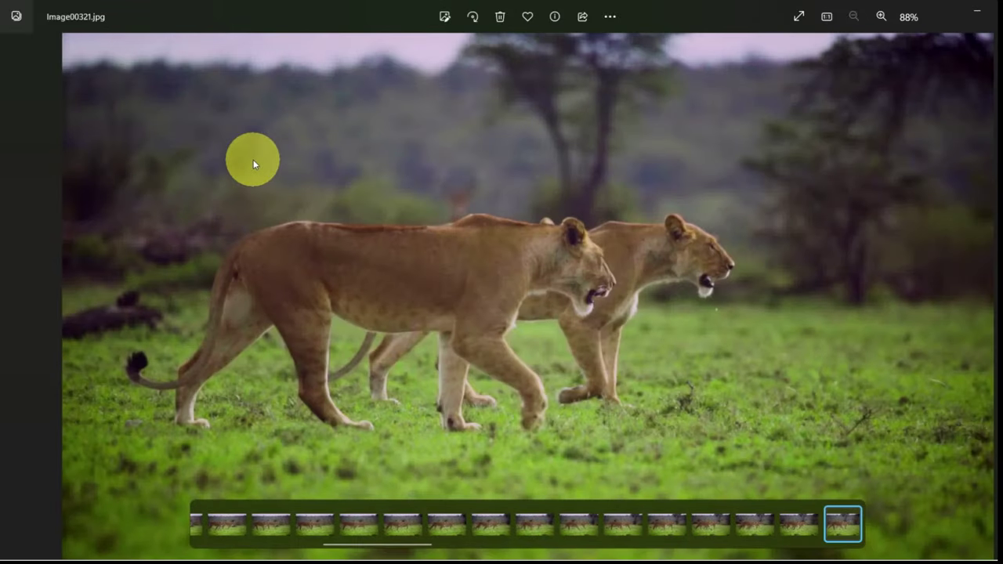
pyautogui.press('Left')
pyautogui.press('Left')
pyautogui.press('Left')
pyautogui.press('Left')
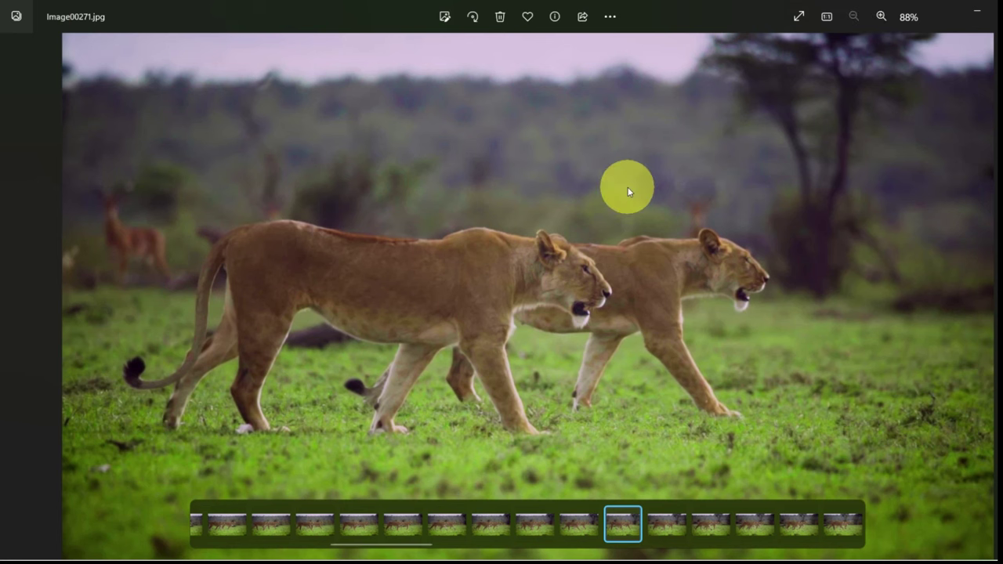
pyautogui.hotkey('alt', 'F4')
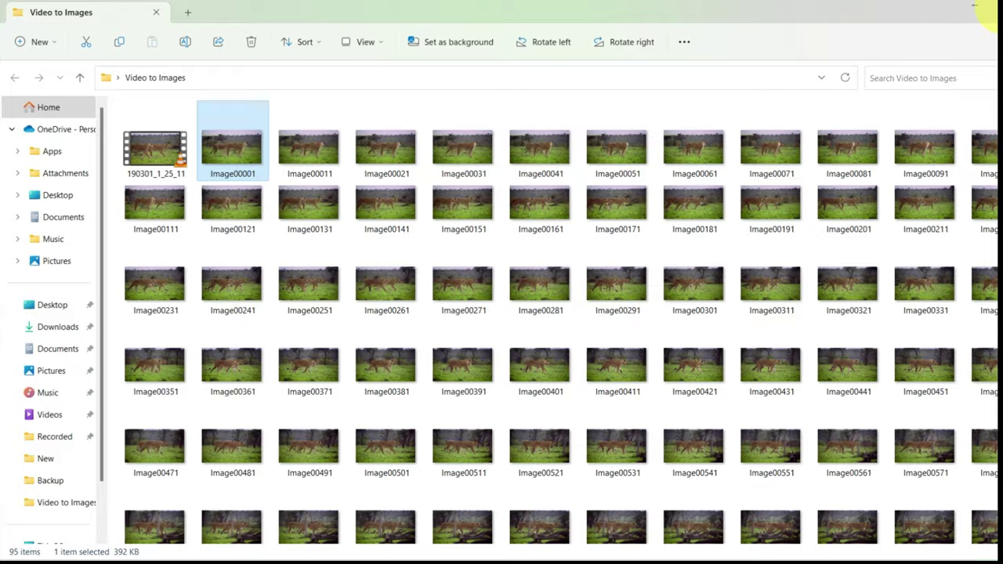
# Step: Play the mixkit campfire video from the desktop in VLC media player with its window maximized
pyautogui.click(977, 7)
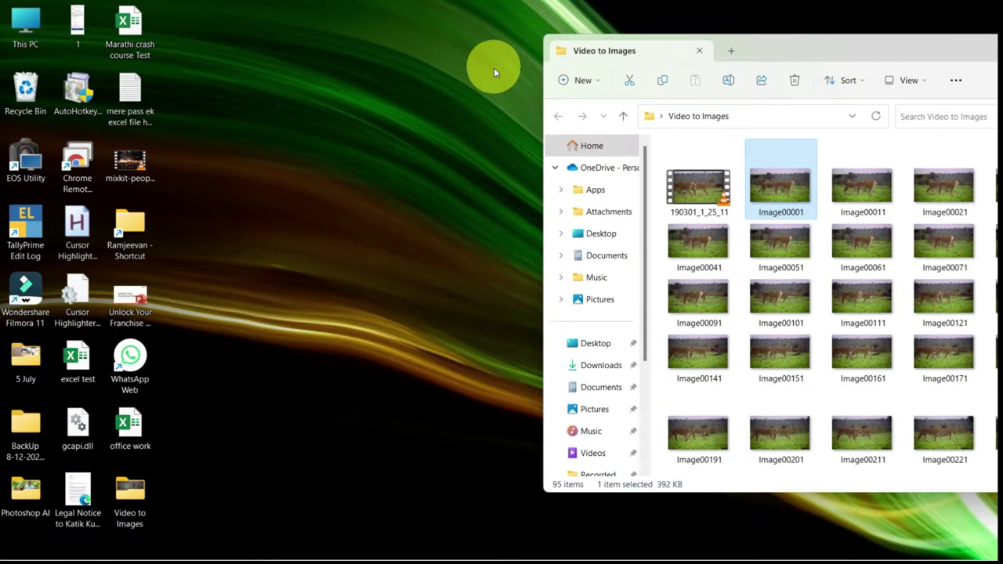
pyautogui.doubleClick(130, 160)
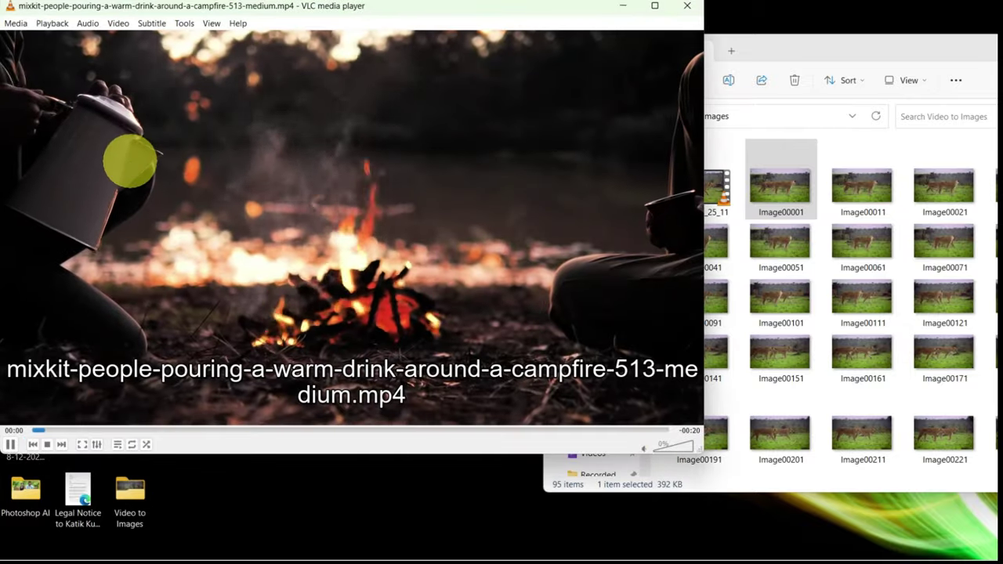
pyautogui.click(655, 8)
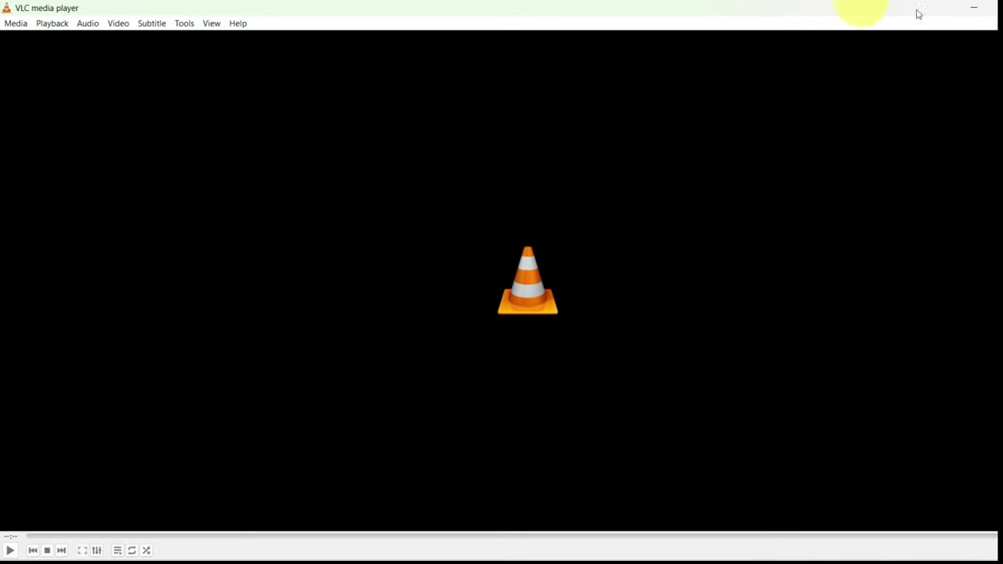
# Step: Return to the Video to Images folder in File Explorer, maximize its window and refresh the contents
pyautogui.click(974, 7)
pyautogui.moveTo(853, 50); pyautogui.dragTo(582, 45)
pyautogui.doubleClick(582, 45)
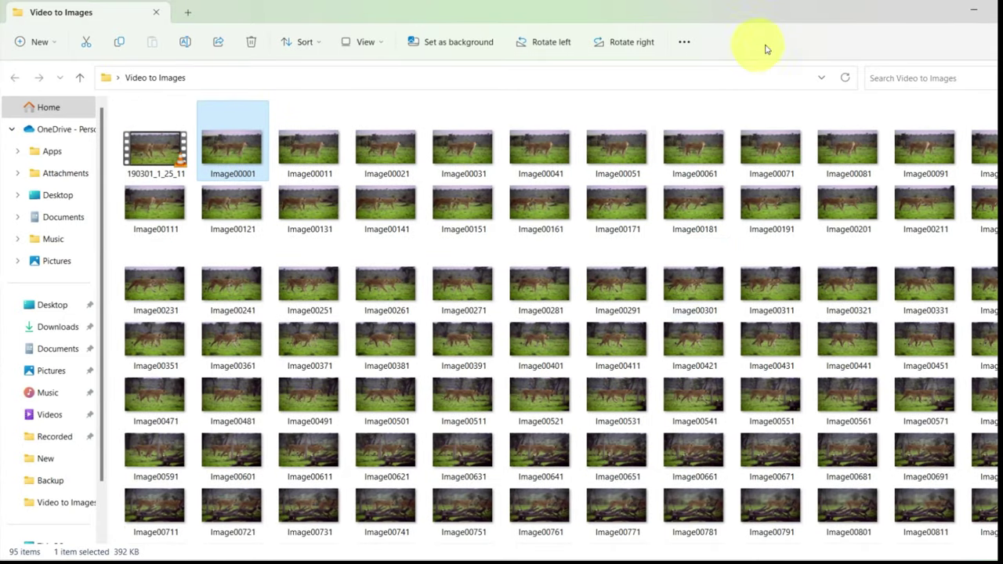
pyautogui.click(846, 78)
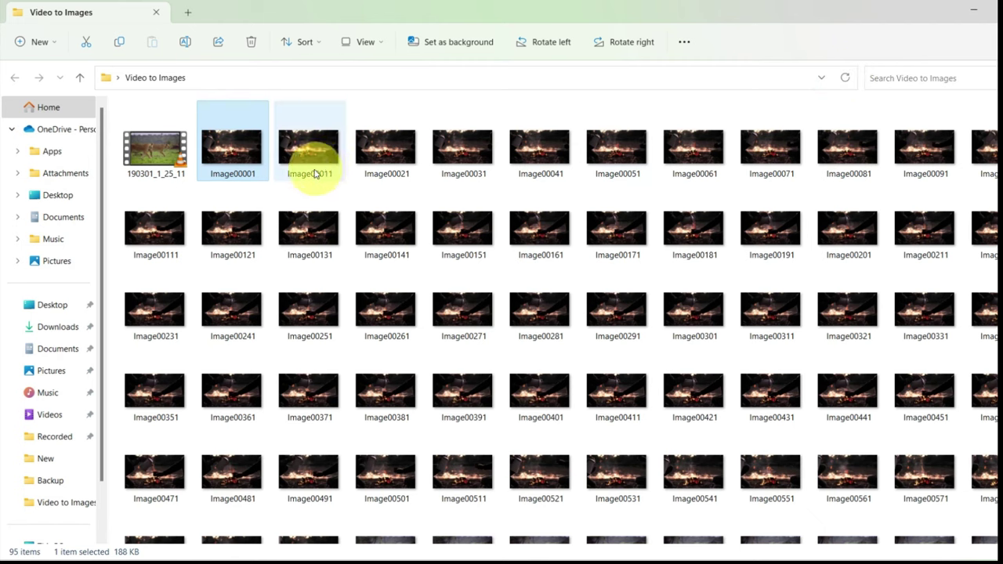
# Step: Open Image00001 in the image viewer and browse through the extracted campfire frames
pyautogui.doubleClick(235, 162)
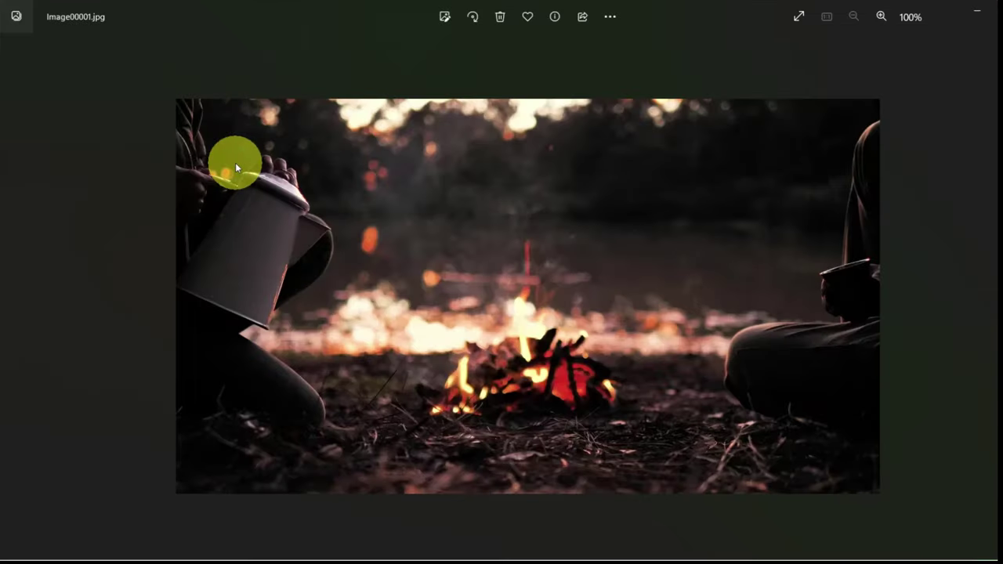
pyautogui.press('Right')
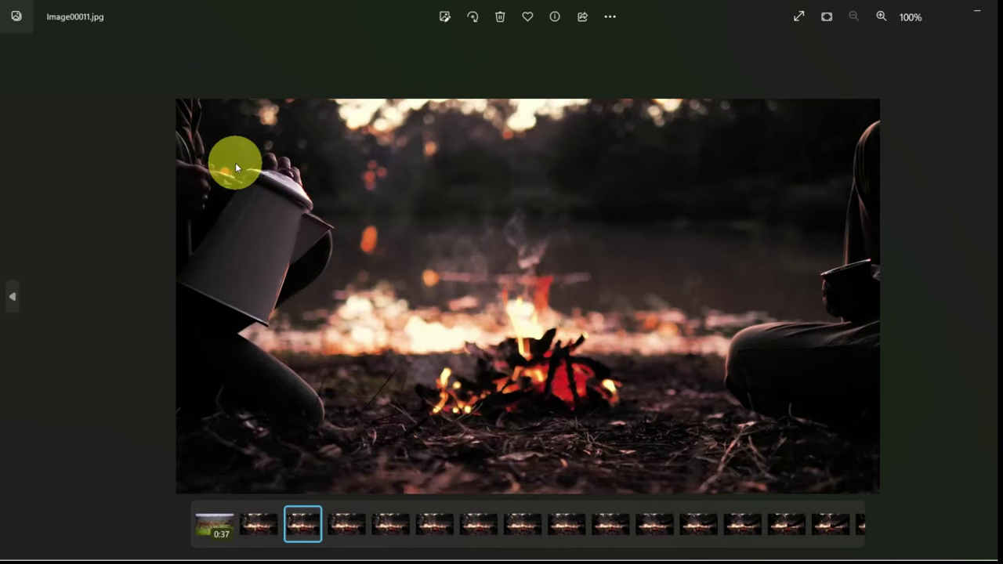
pyautogui.press('Right')
pyautogui.press('Right')
pyautogui.press('Right')
pyautogui.press('Right')
pyautogui.press('Right')
pyautogui.press('Right')
pyautogui.press('Right')
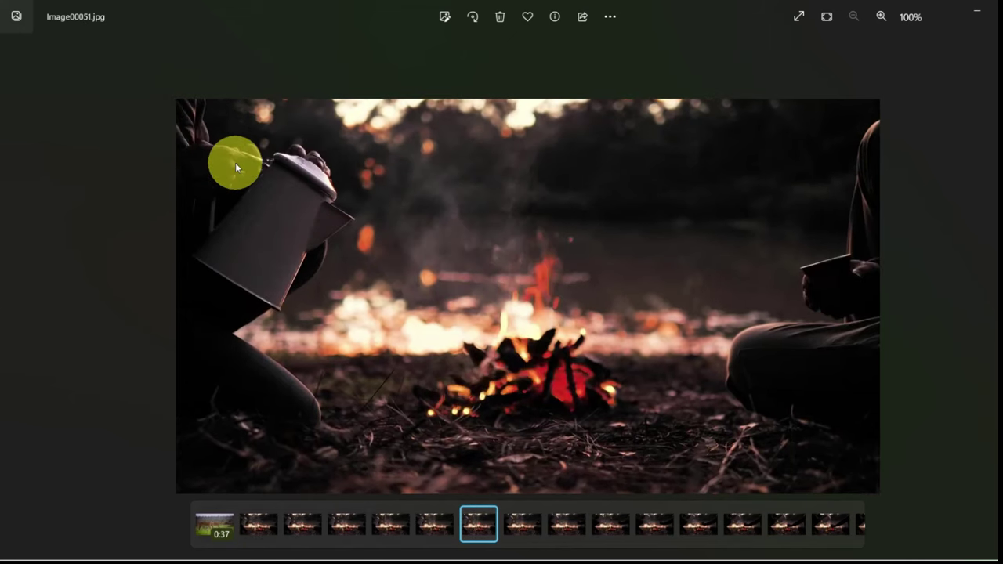
pyautogui.press('Right')
pyautogui.press('Right')
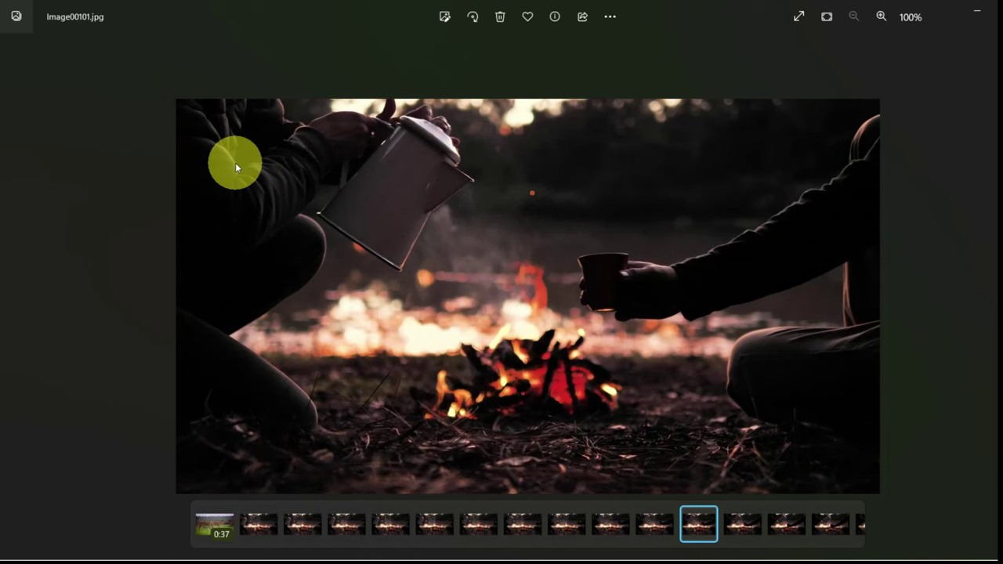
pyautogui.press('Right')
pyautogui.press('Right')
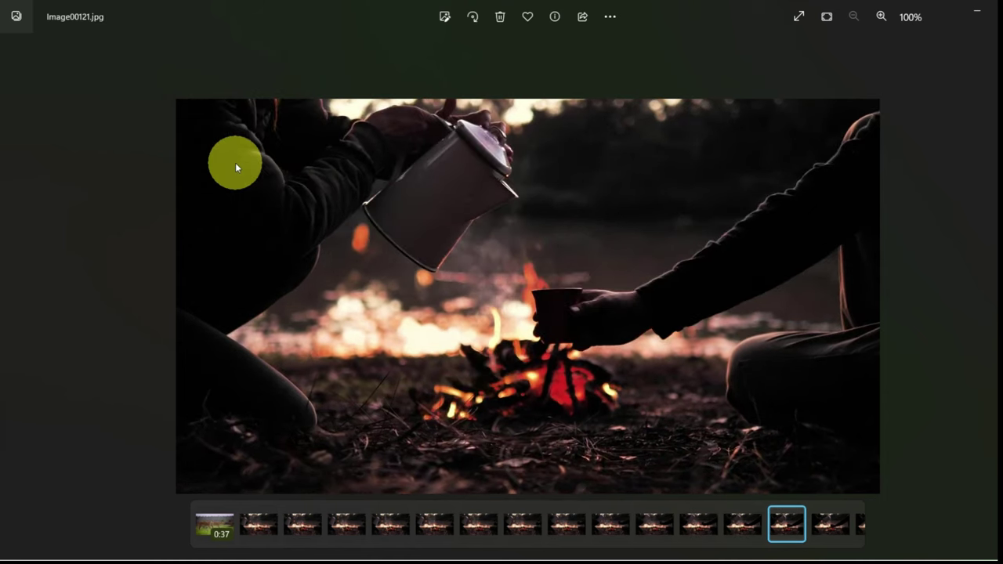
pyautogui.press('Right')
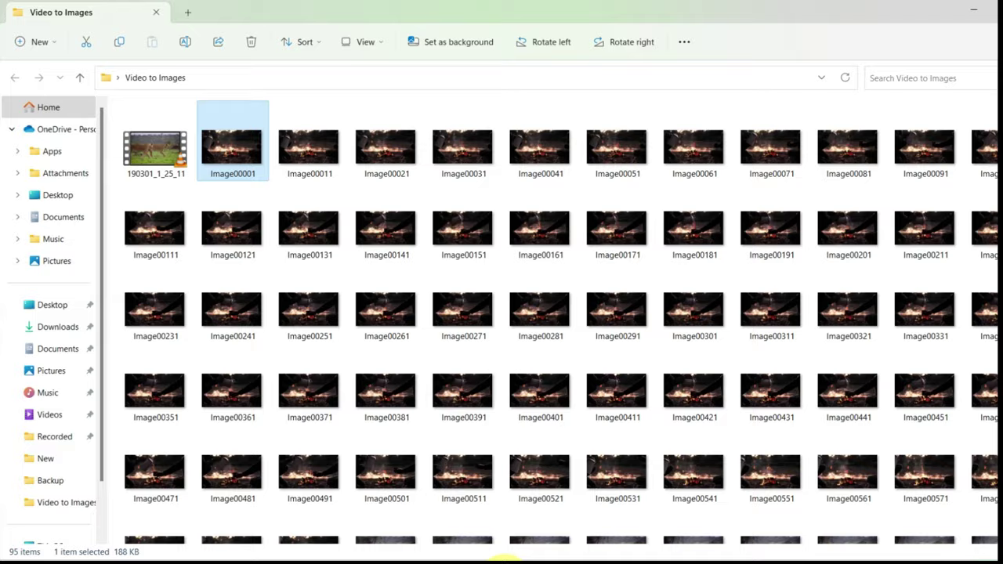
# Step: Switch to VLC media player, turn off the Scene video filter in the advanced video filter preferences and save
pyautogui.click(505, 560)
pyautogui.click(184, 24)
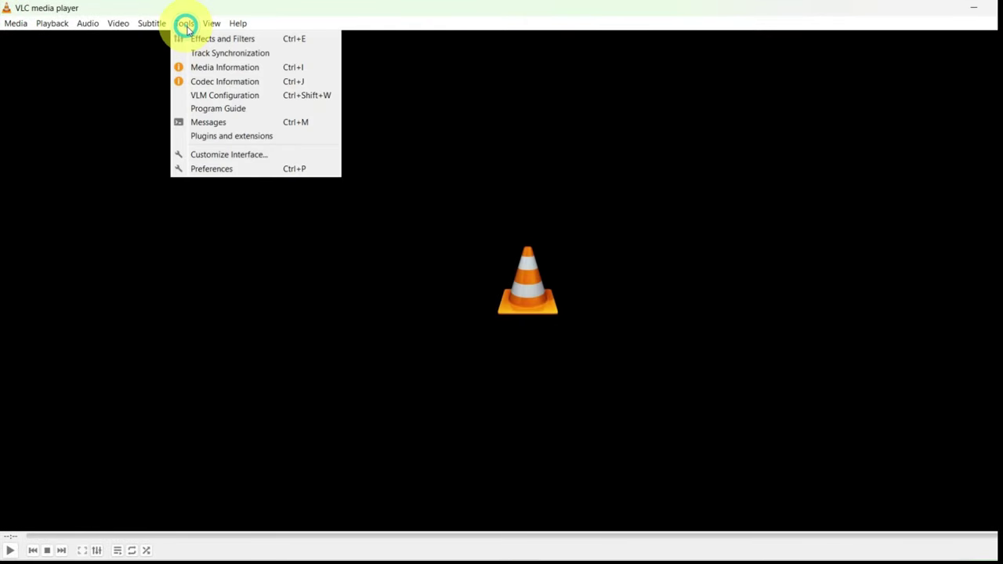
pyautogui.click(214, 167)
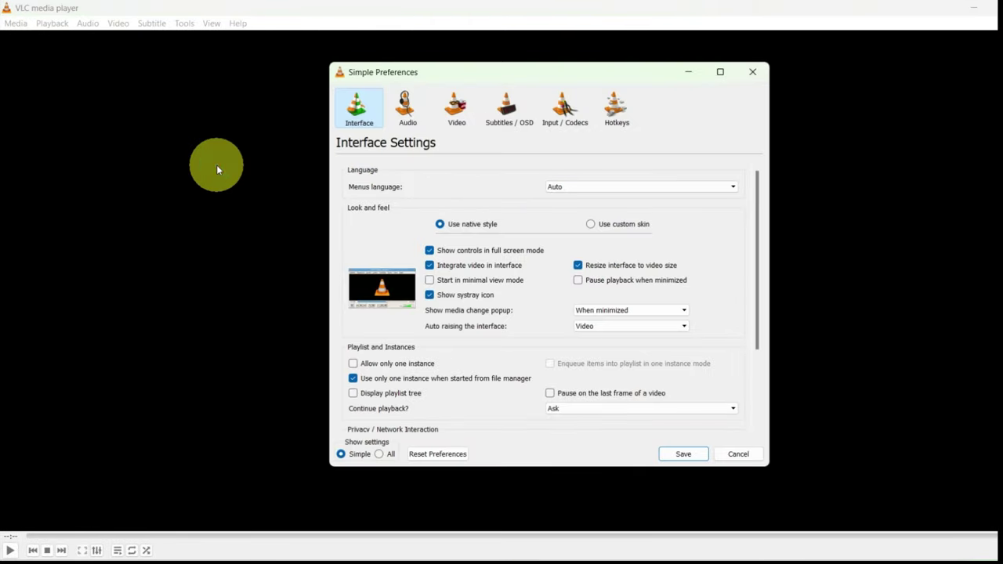
pyautogui.click(379, 455)
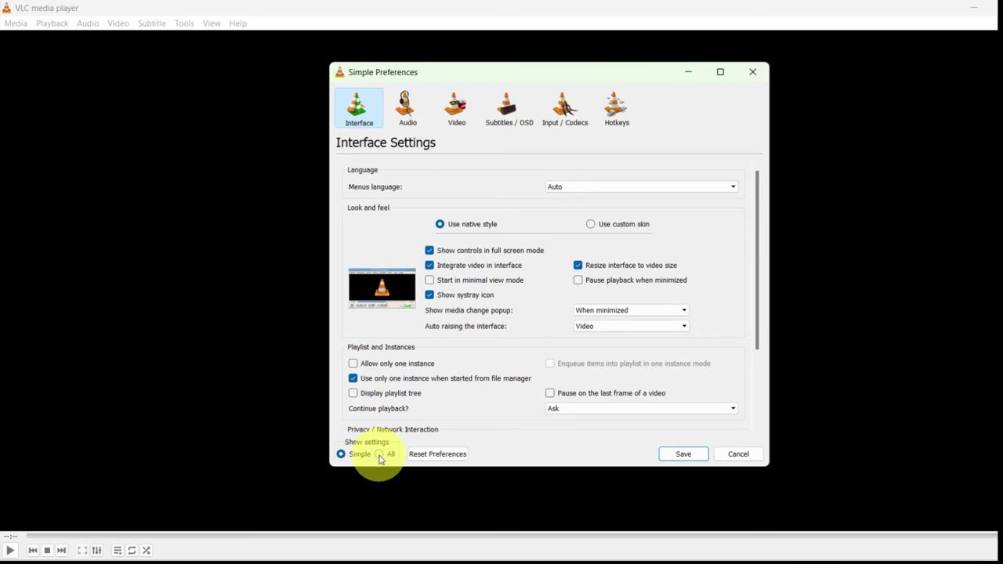
pyautogui.scroll(-4, 413, 195)
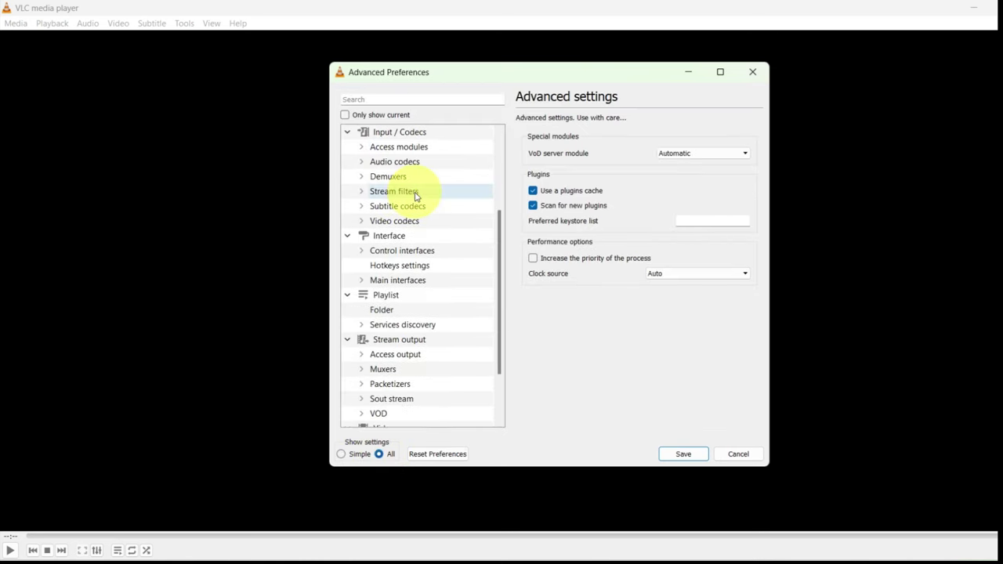
pyautogui.scroll(-1, 415, 196)
pyautogui.click(388, 354)
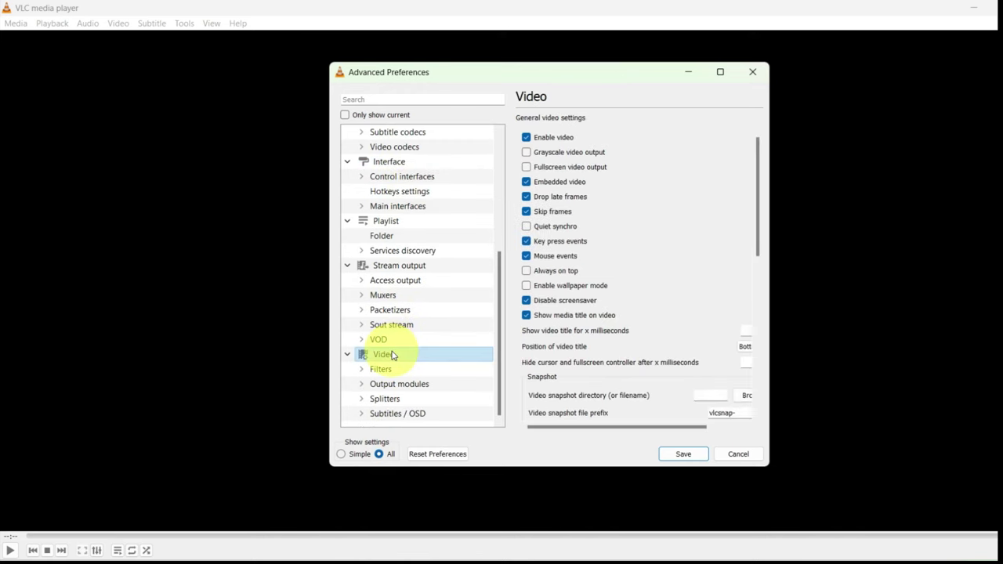
pyautogui.click(388, 369)
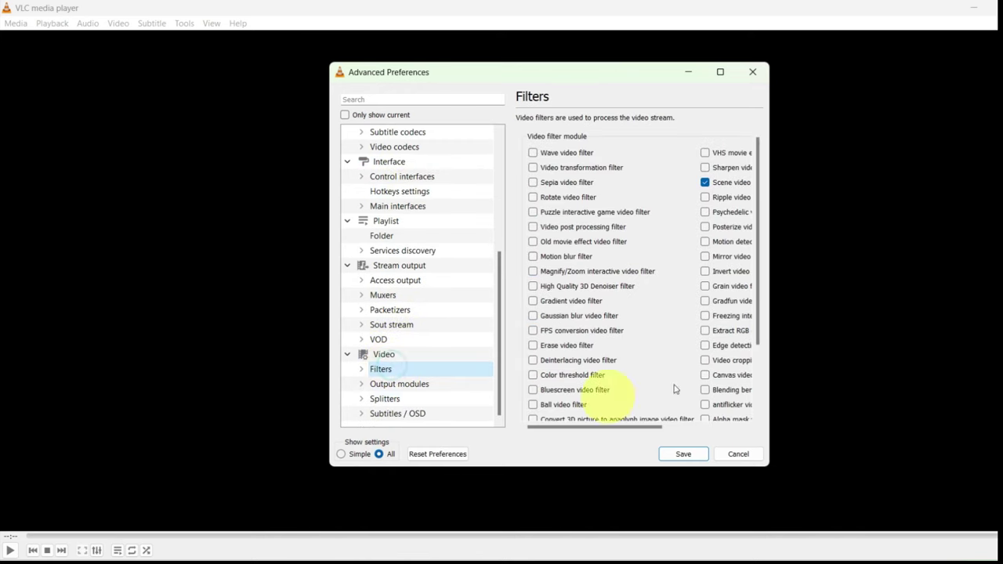
pyautogui.moveTo(637, 426); pyautogui.dragTo(683, 426)
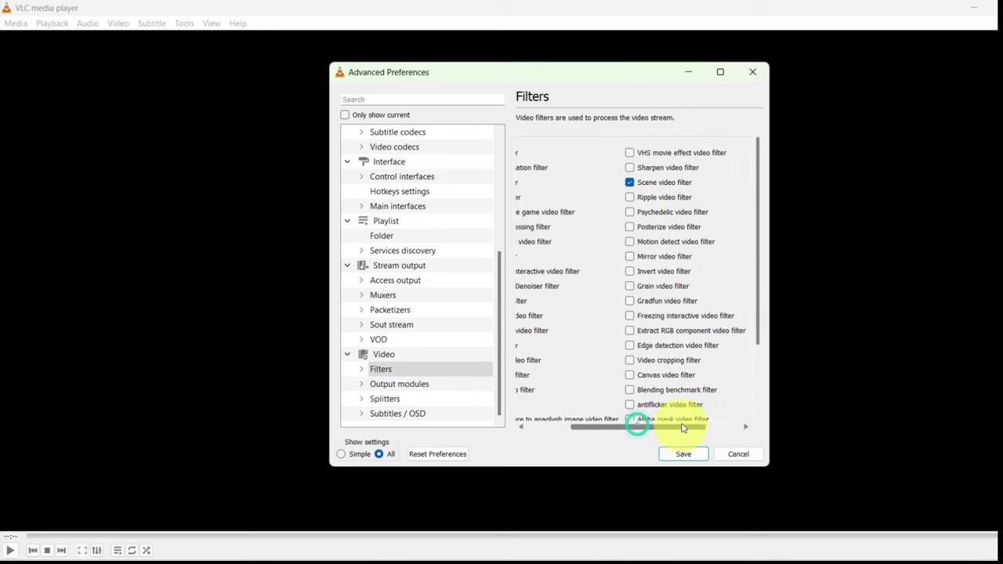
pyautogui.click(629, 184)
pyautogui.click(679, 455)
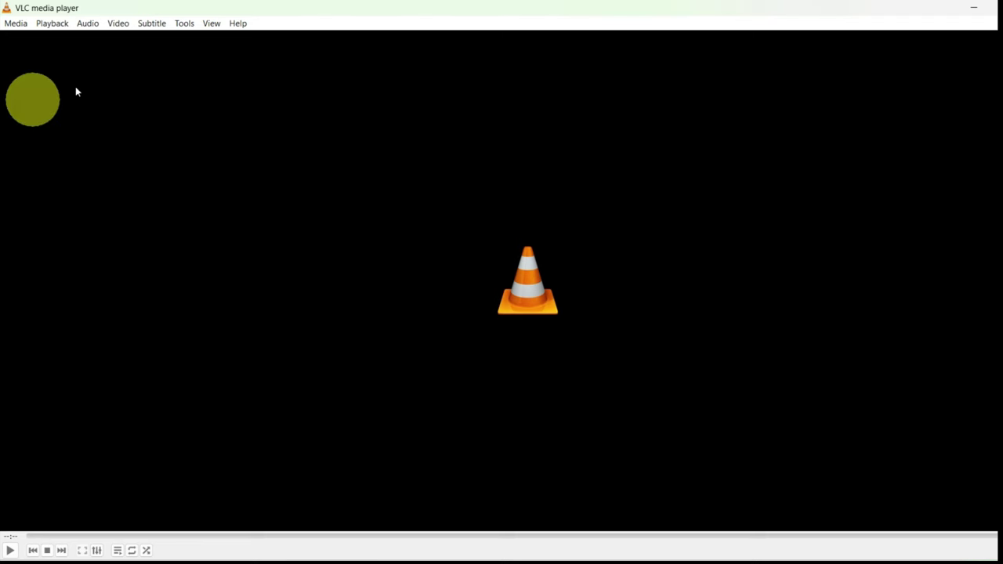
# Step: Reopen VLC's advanced video filter preferences and turn the Scene video filter on
pyautogui.click(184, 24)
pyautogui.click(216, 169)
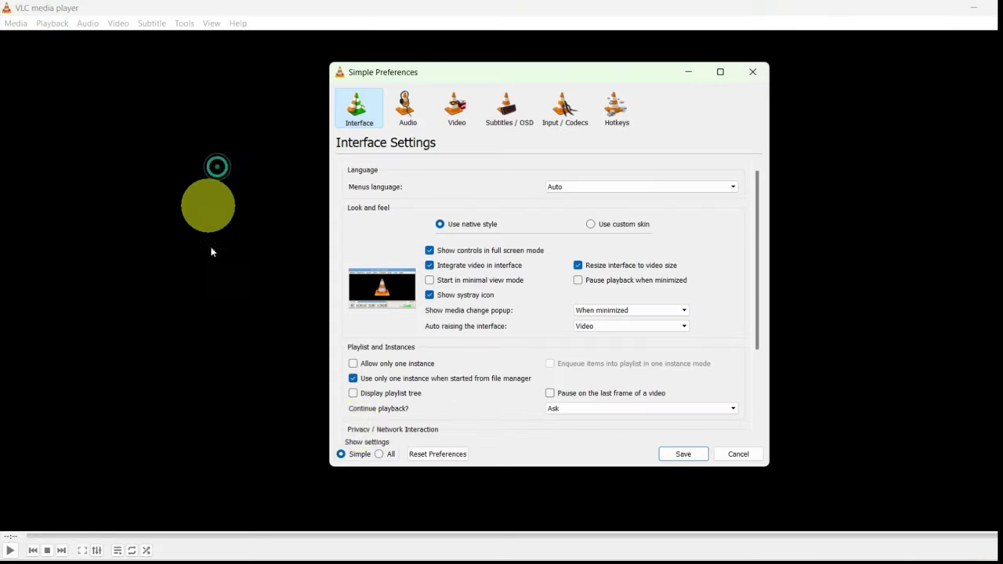
pyautogui.click(379, 455)
pyautogui.scroll(-5, 401, 251)
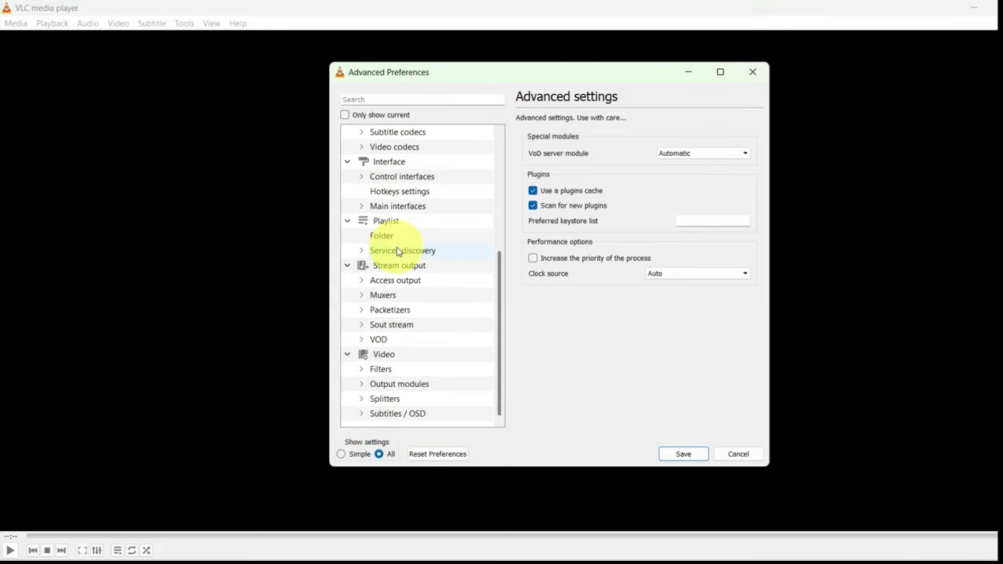
pyautogui.click(396, 356)
pyautogui.click(397, 374)
pyautogui.click(704, 182)
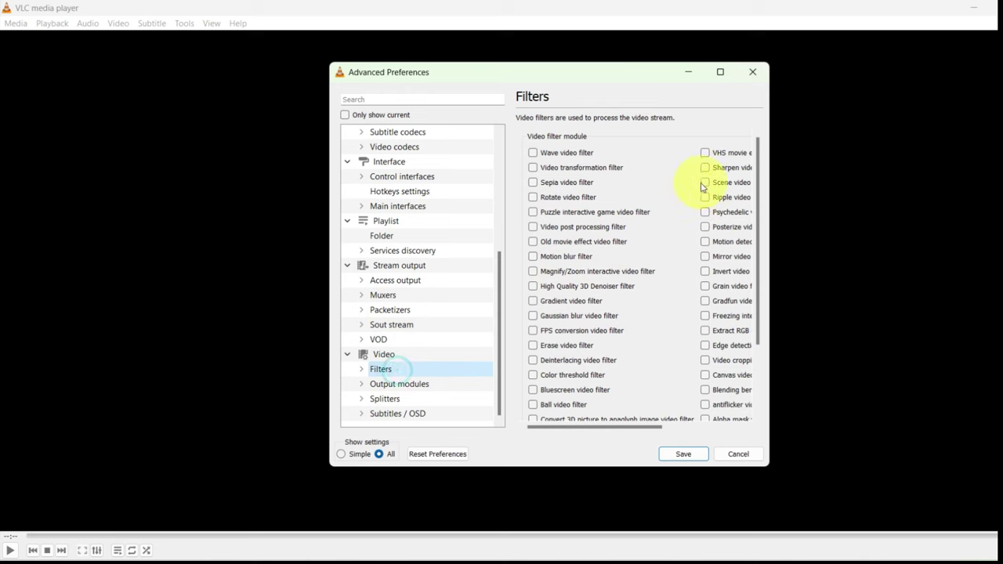